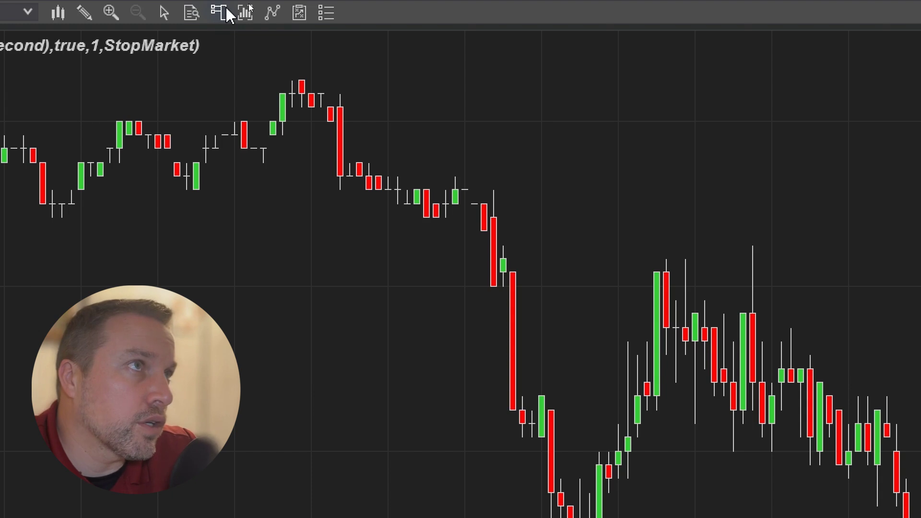
- Show the Chart Trader order panel beside the ES 06-25 chart
{"action": "left_click", "coordinate": [218, 13]}
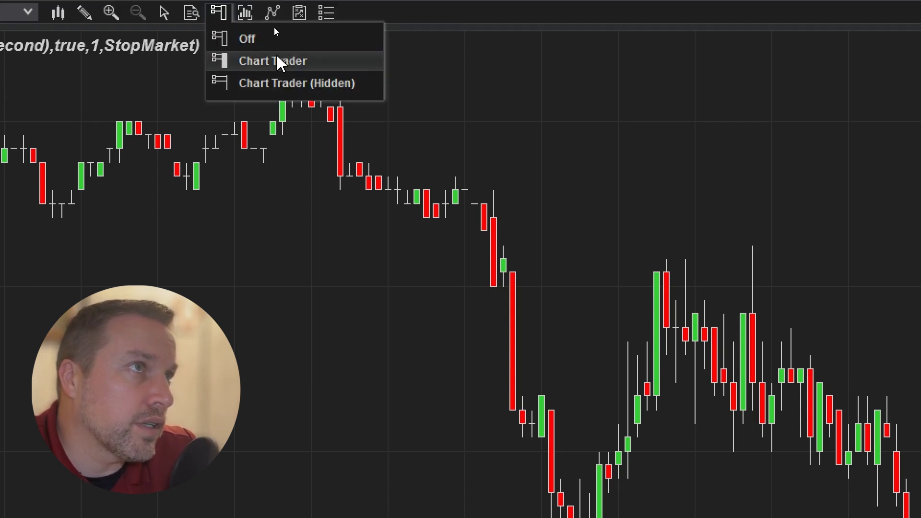
{"action": "left_click", "coordinate": [278, 60]}
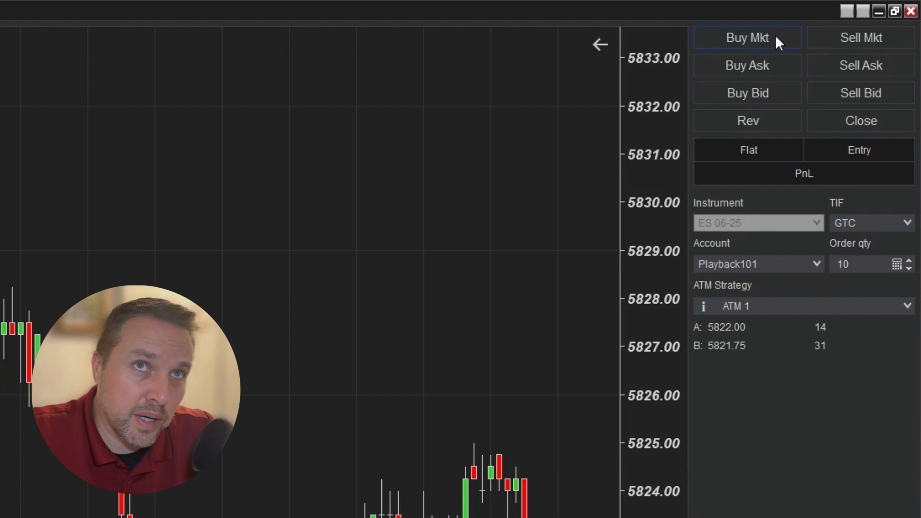
{"action": "left_click", "coordinate": [775, 35]}
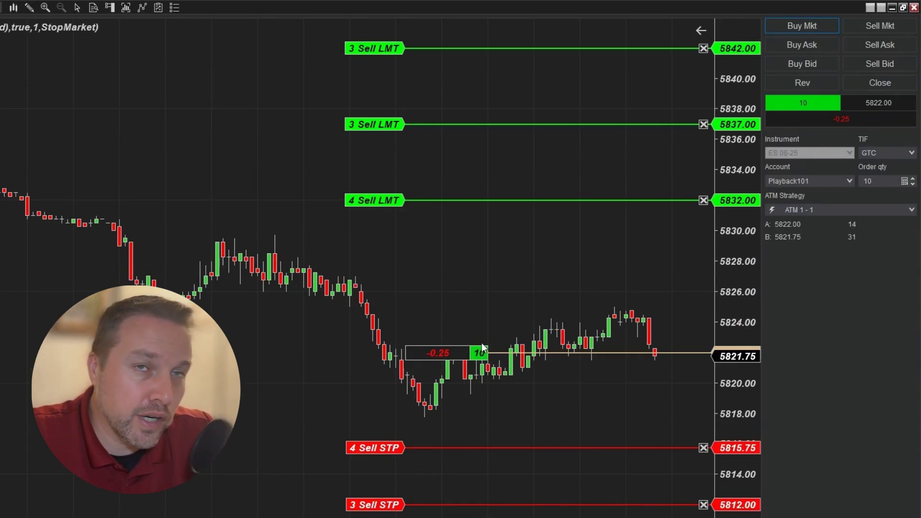
{"action": "left_click", "coordinate": [879, 82]}
{"action": "left_click", "coordinate": [872, 30]}
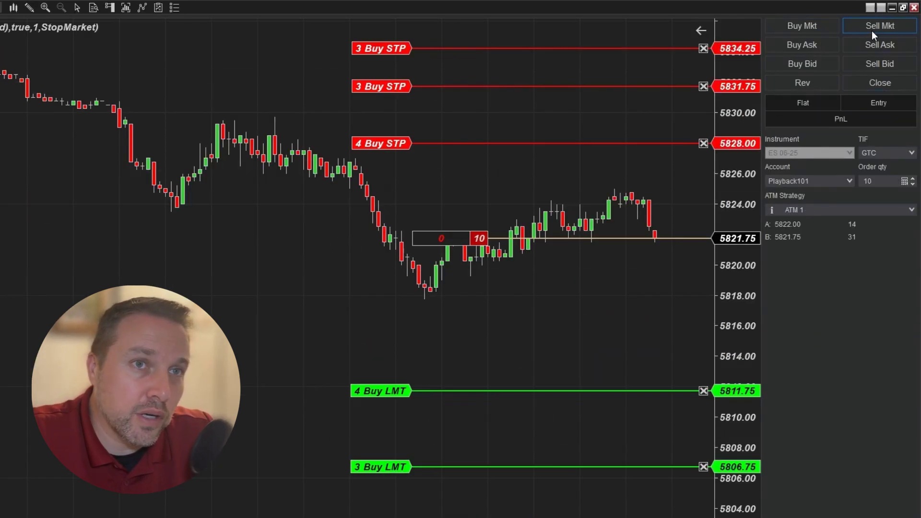
{"action": "left_click", "coordinate": [880, 83]}
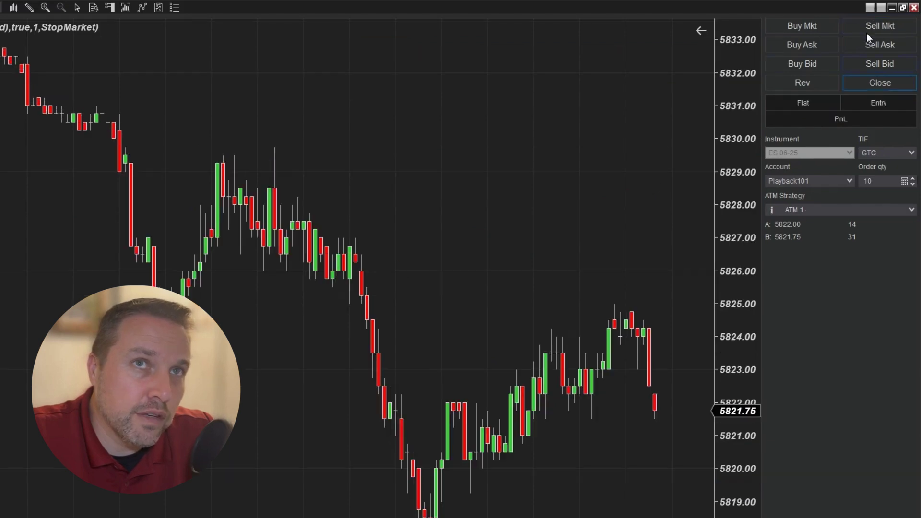
{"action": "left_click", "coordinate": [806, 43]}
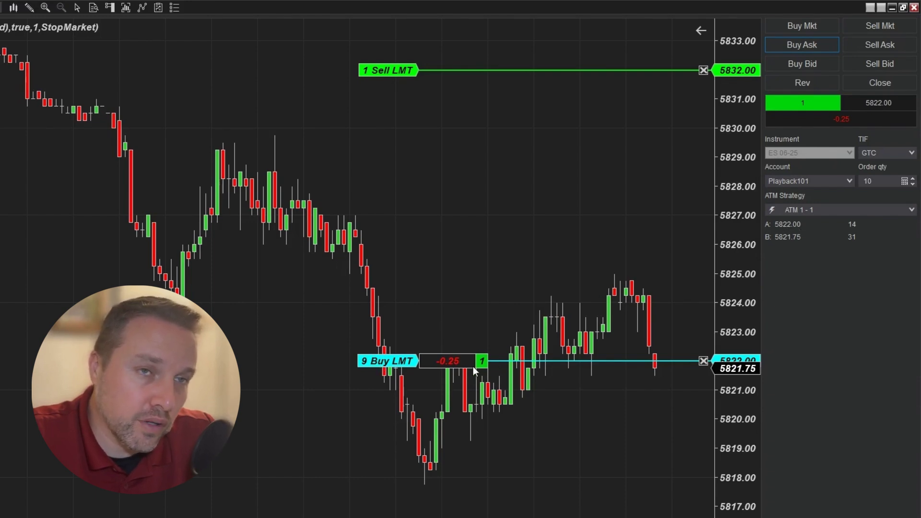
{"action": "left_click", "coordinate": [880, 83]}
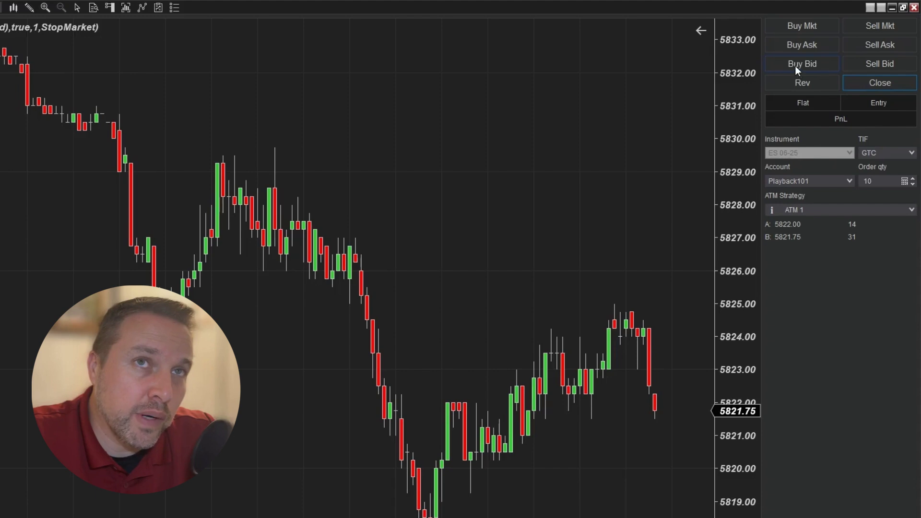
{"action": "left_click", "coordinate": [795, 65]}
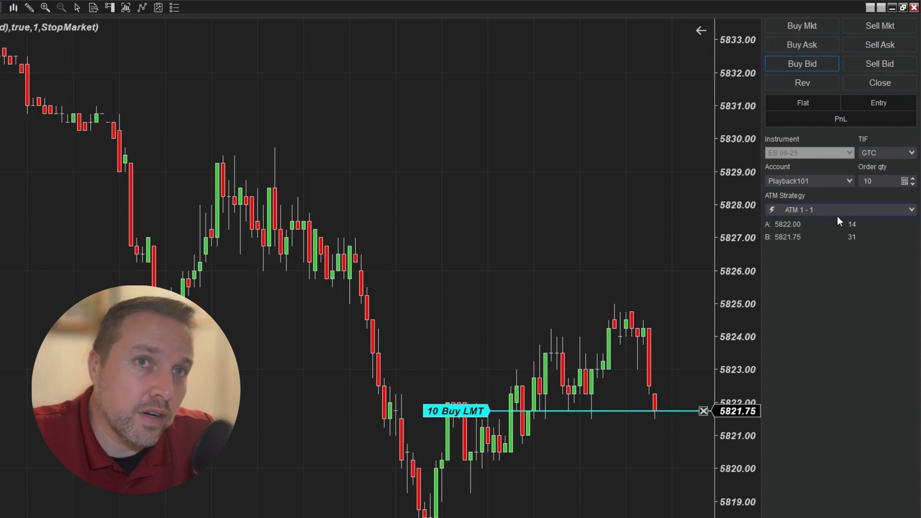
{"action": "left_click", "coordinate": [892, 82]}
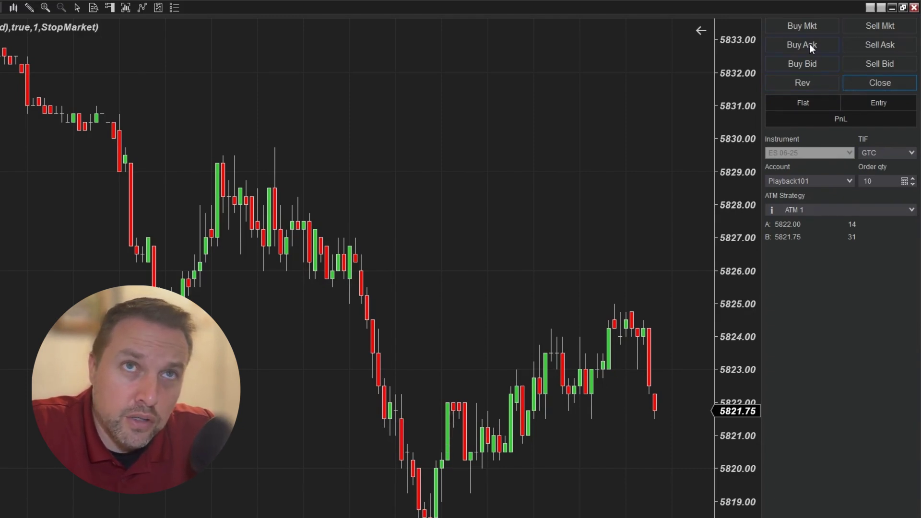
{"action": "left_click", "coordinate": [809, 25]}
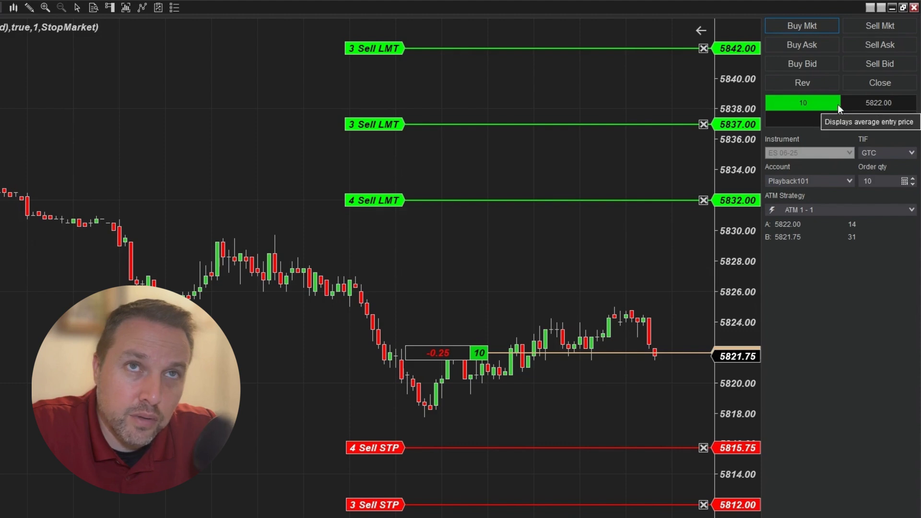
{"action": "left_click", "coordinate": [792, 84]}
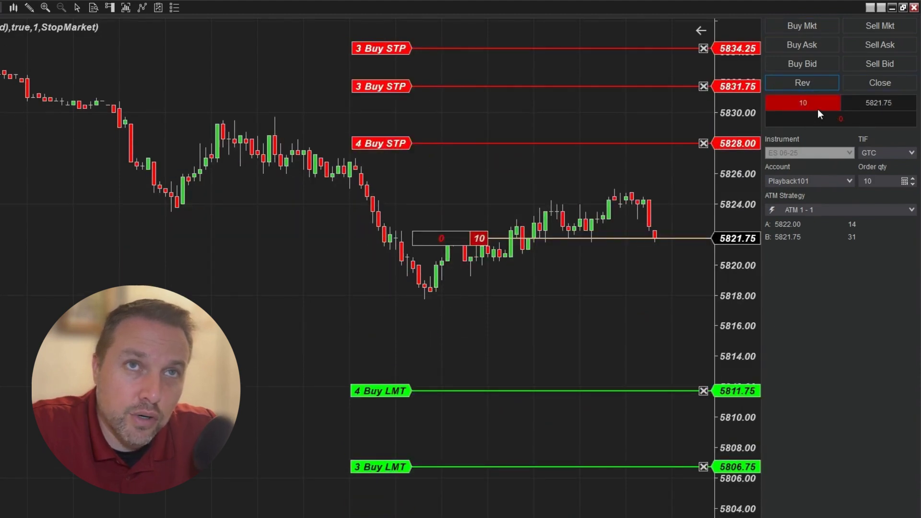
{"action": "left_click", "coordinate": [822, 80]}
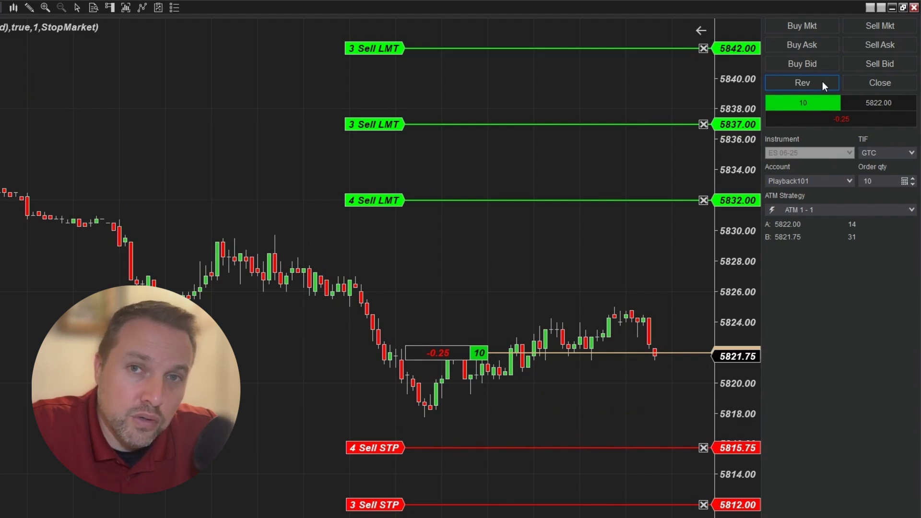
{"action": "left_click", "coordinate": [879, 83]}
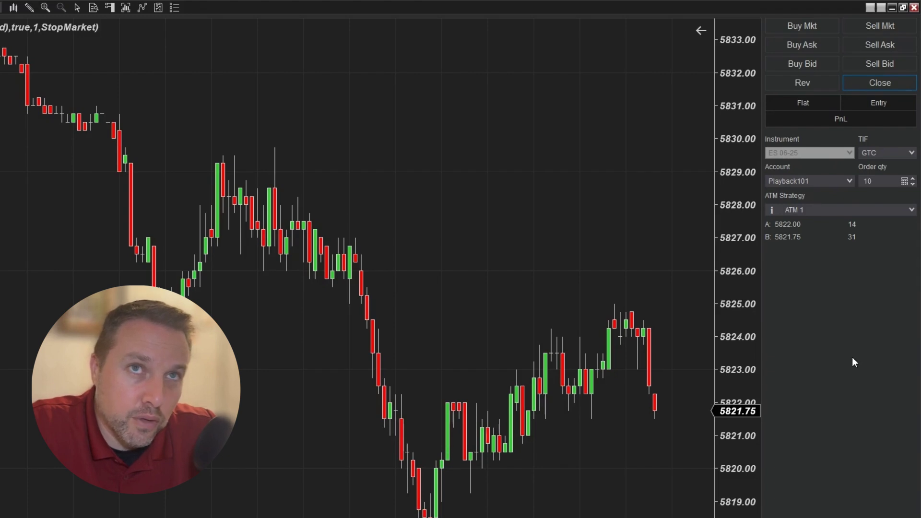
- In Chart Trader properties, set action buttons Slate Gray - Highlight Dark Cyan, buy LimeGreen, sell Crimson
{"action": "right_click", "coordinate": [786, 260]}
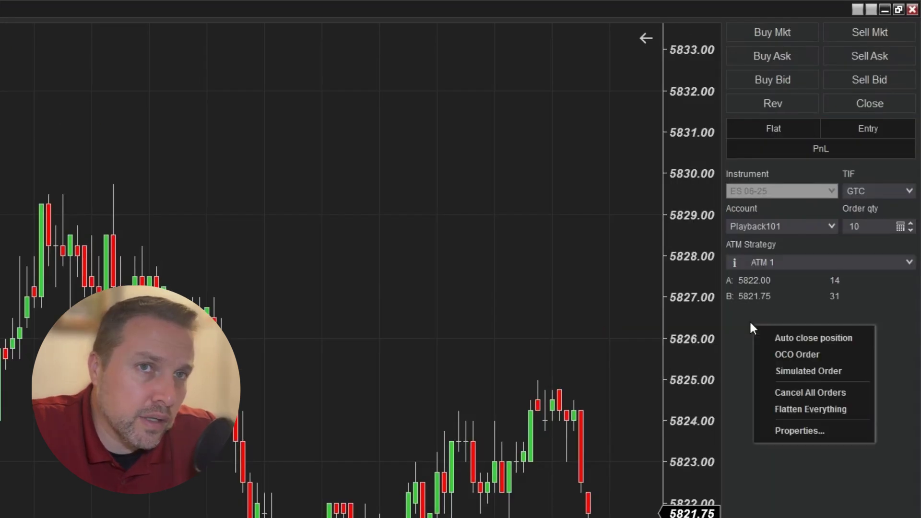
{"action": "left_click", "coordinate": [785, 428]}
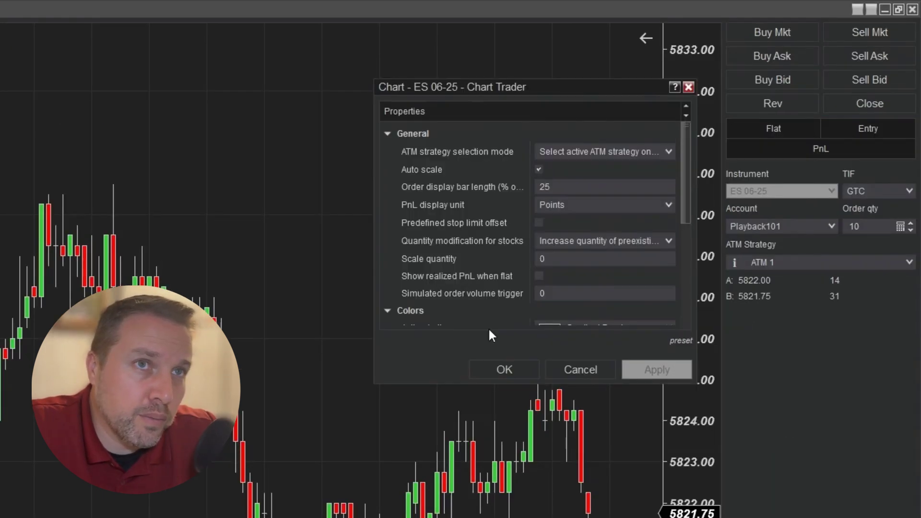
{"action": "scroll", "coordinate": [468, 186], "scroll_direction": "down", "scroll_amount": 4}
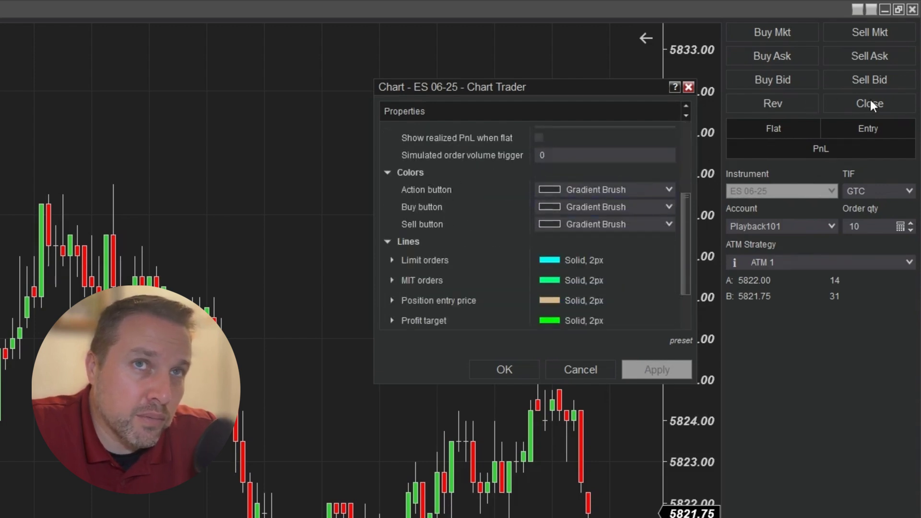
{"action": "left_click", "coordinate": [664, 193]}
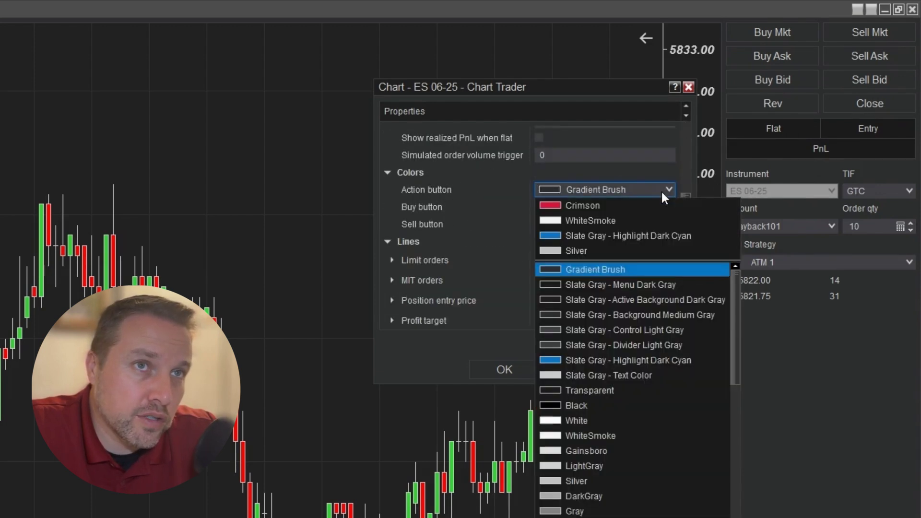
{"action": "left_click", "coordinate": [588, 235]}
{"action": "left_click", "coordinate": [643, 207]}
{"action": "scroll", "coordinate": [643, 393], "scroll_direction": "down", "scroll_amount": 10}
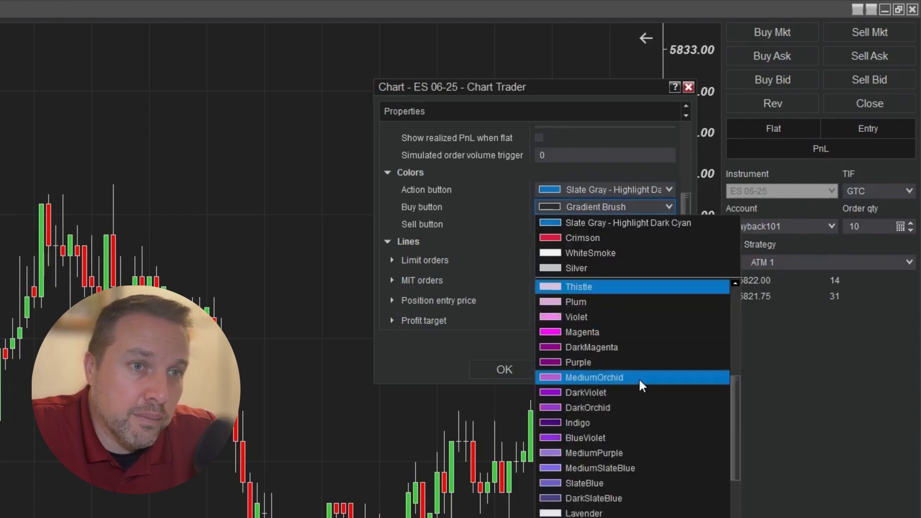
{"action": "scroll", "coordinate": [645, 403], "scroll_direction": "down", "scroll_amount": 5}
{"action": "left_click", "coordinate": [593, 284]}
{"action": "left_click", "coordinate": [588, 224]}
{"action": "left_click", "coordinate": [580, 268]}
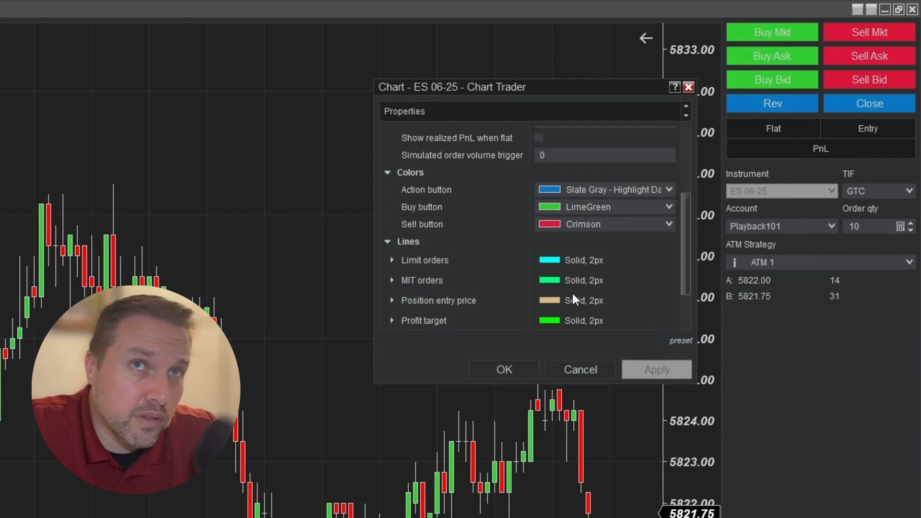
- Keep PnL display unit as Points, show realized PnL when flat, and close Chart Trader properties
{"action": "scroll", "coordinate": [572, 294], "scroll_direction": "up", "scroll_amount": 3}
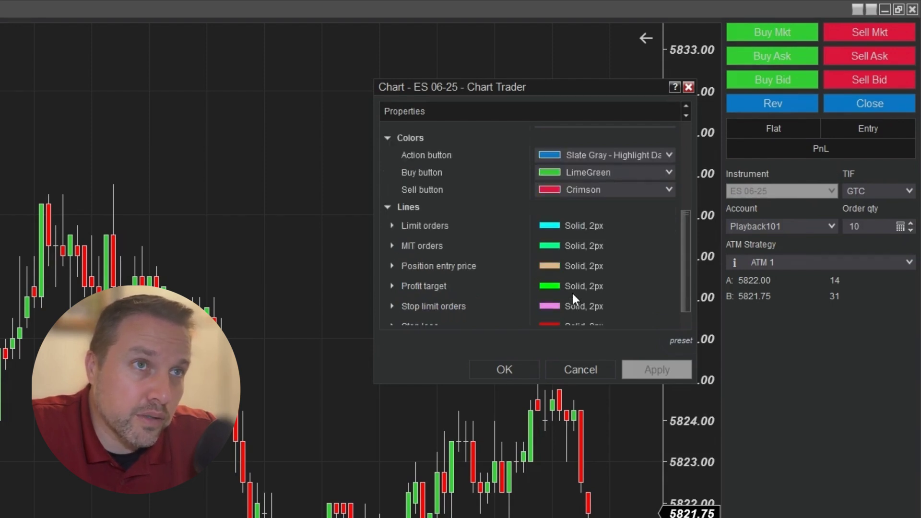
{"action": "scroll", "coordinate": [490, 207], "scroll_direction": "down", "scroll_amount": 4}
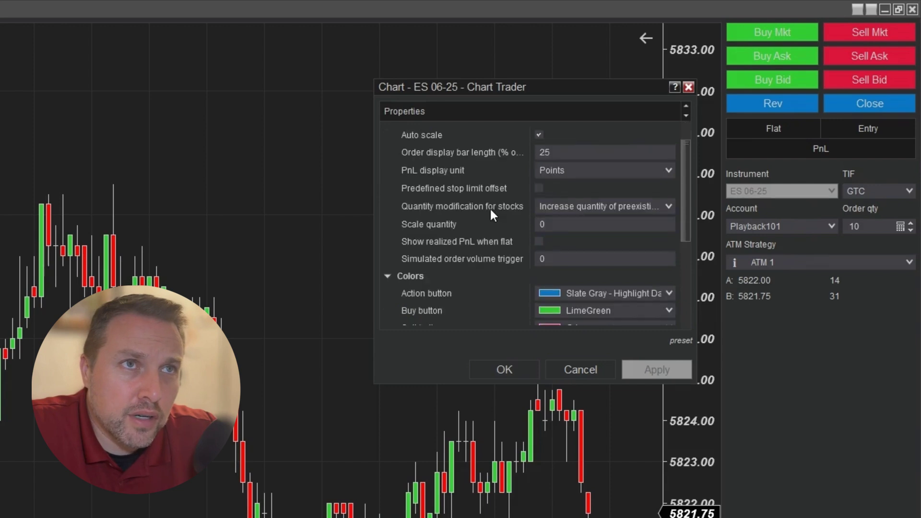
{"action": "scroll", "coordinate": [456, 243], "scroll_direction": "up", "scroll_amount": 2}
{"action": "scroll", "coordinate": [457, 242], "scroll_direction": "up", "scroll_amount": 2}
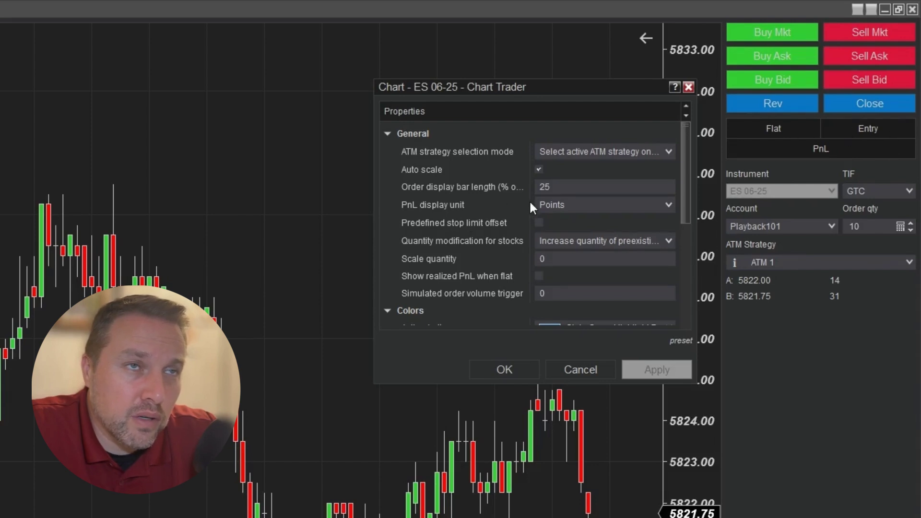
{"action": "left_click", "coordinate": [579, 205]}
{"action": "left_click", "coordinate": [579, 207]}
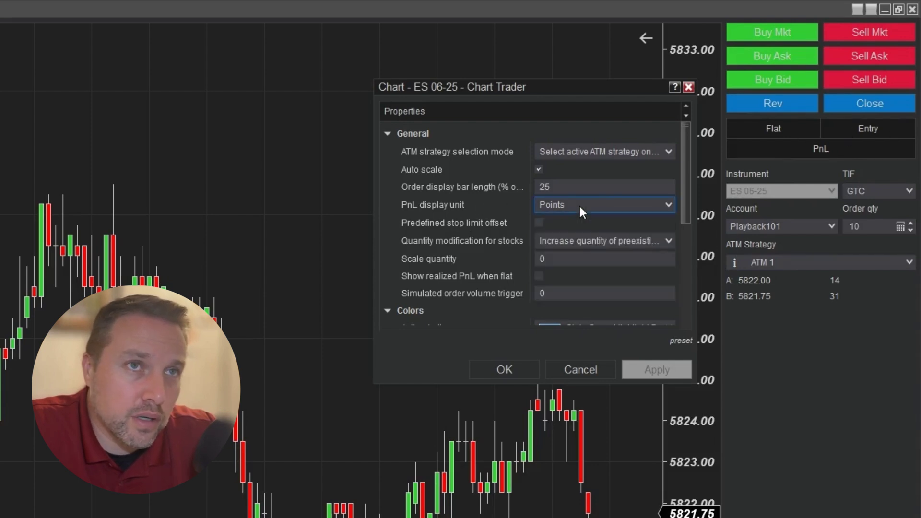
{"action": "left_click", "coordinate": [540, 278]}
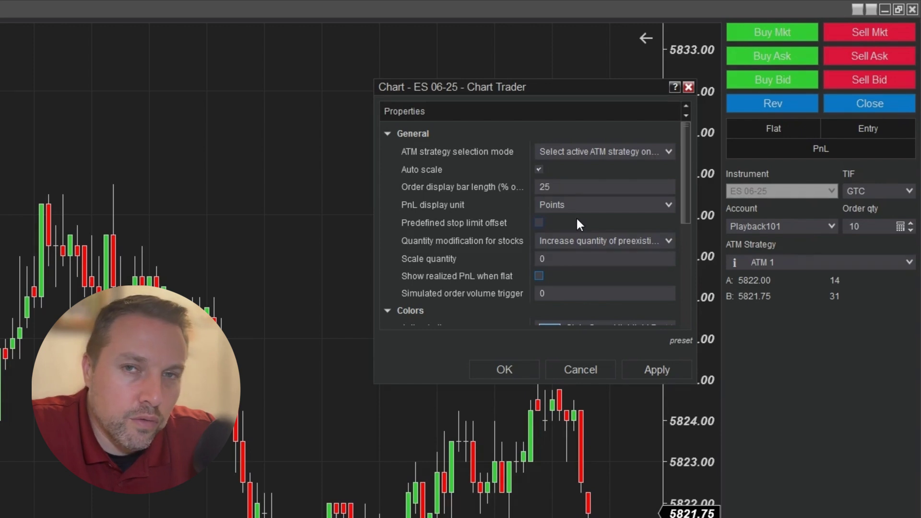
{"action": "left_click", "coordinate": [613, 376]}
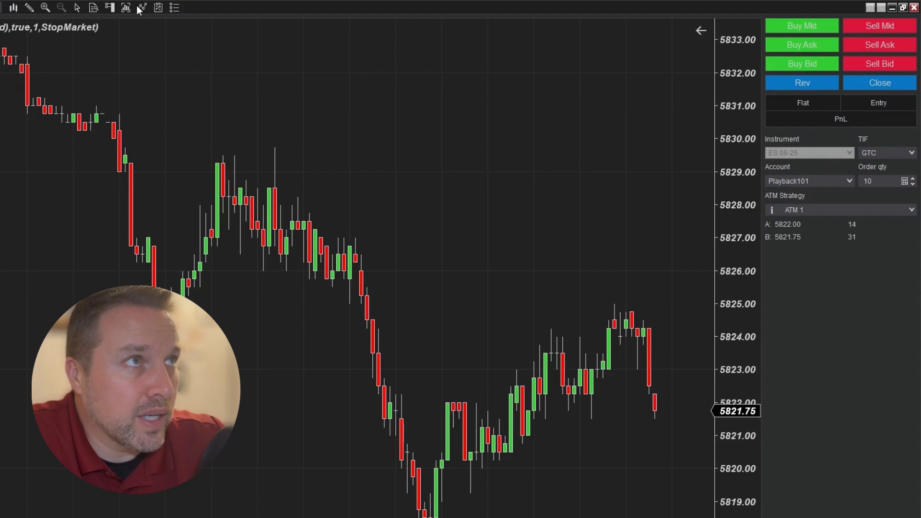
- Add the QuickTradeNinja QTN_ButtonPanel indicator to the chart and accept its terms of service
{"action": "left_click", "coordinate": [141, 9]}
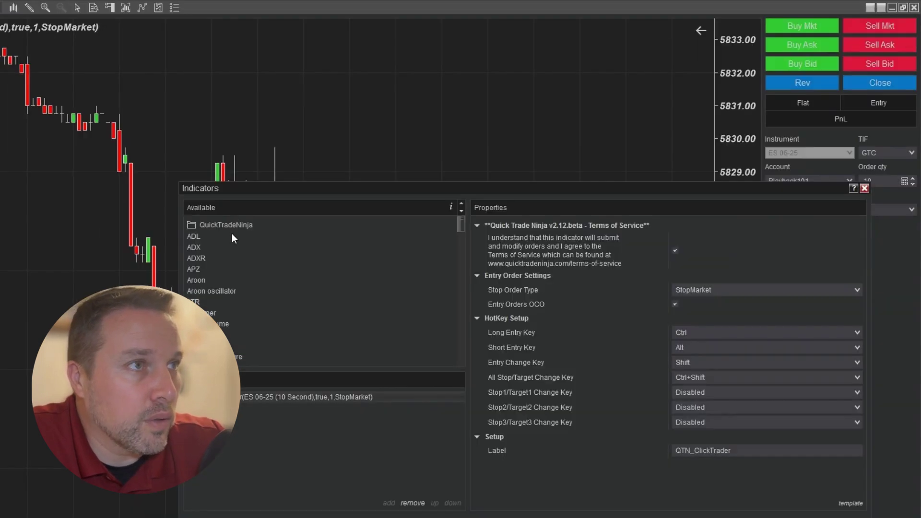
{"action": "left_click", "coordinate": [228, 223]}
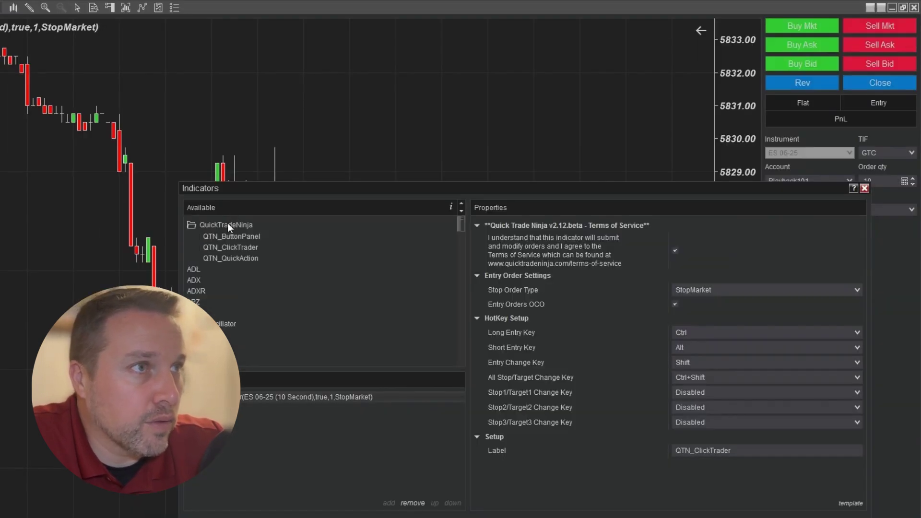
{"action": "double_click", "coordinate": [224, 234]}
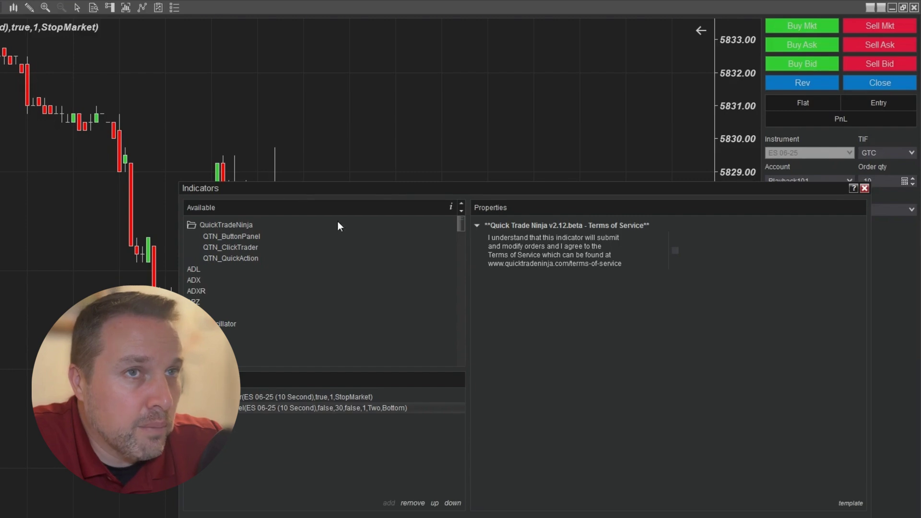
{"action": "left_click", "coordinate": [674, 249]}
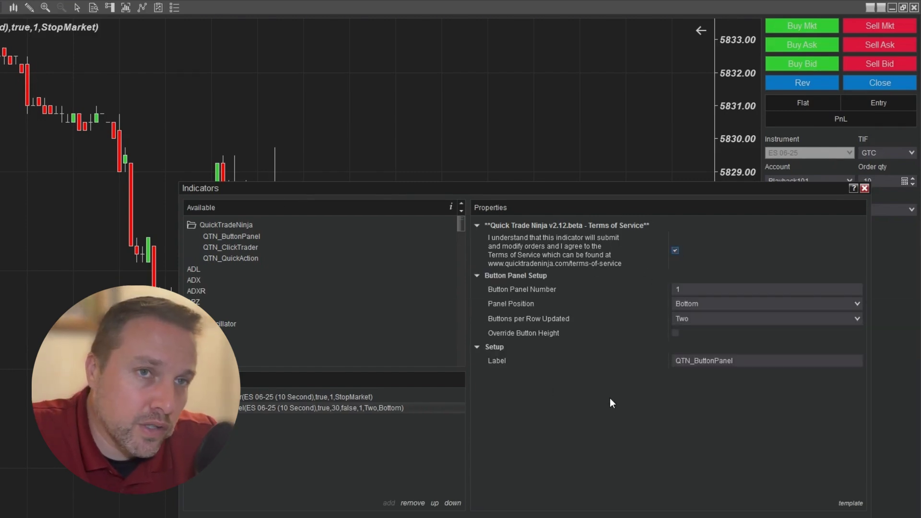
- Set the button panel to number 1, positioned Bottom, with two buttons per row
{"action": "left_click", "coordinate": [693, 290]}
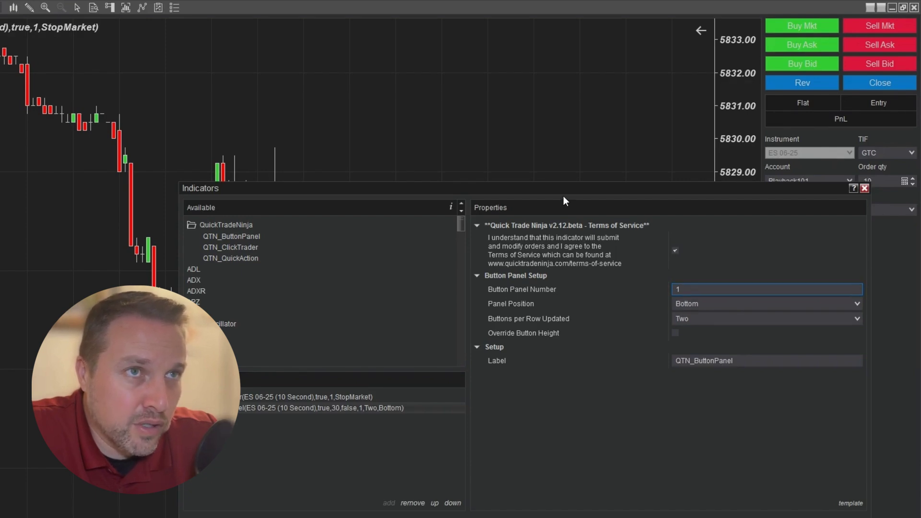
{"action": "left_click_drag", "start_coordinate": [563, 196], "coordinate": [425, 107]}
{"action": "left_click", "coordinate": [547, 216]}
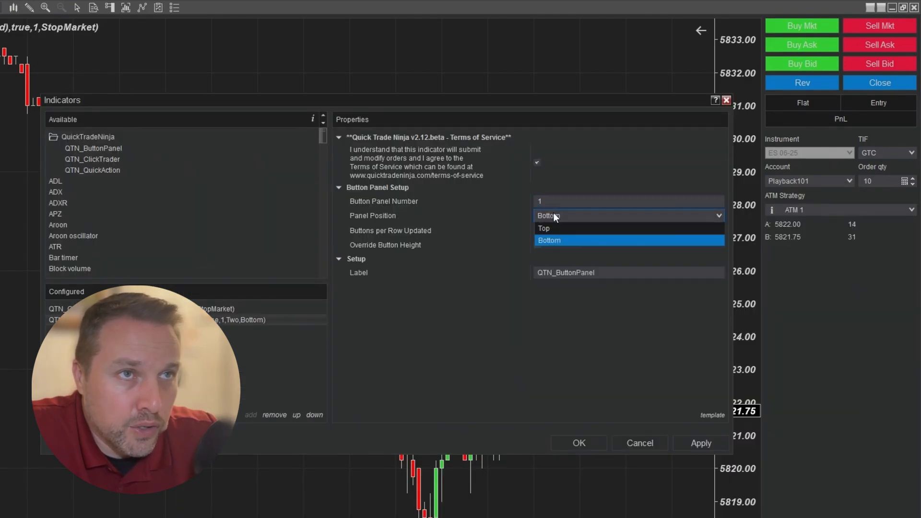
{"action": "left_click", "coordinate": [554, 215]}
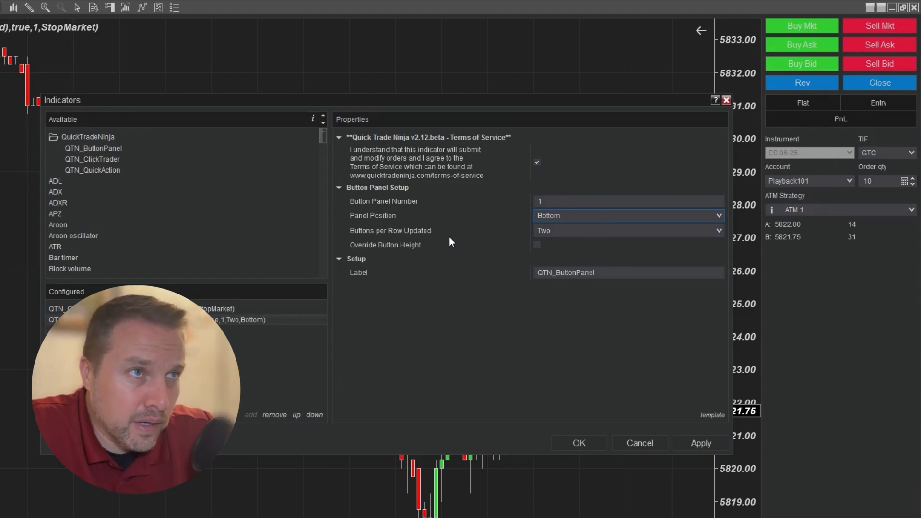
{"action": "left_click", "coordinate": [560, 227]}
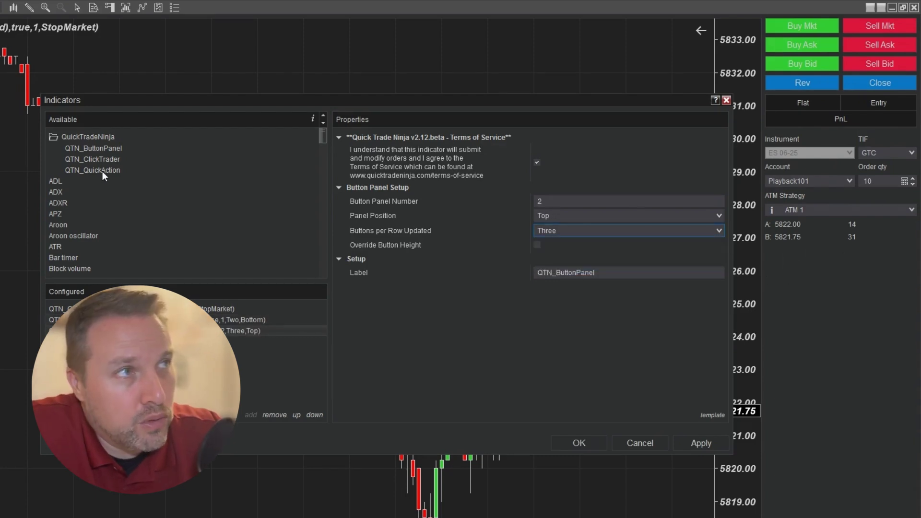
- Add a QTN_QuickAction button labelled 'Btn 1' in LimeGreen with Black text on panel 1, and apply
{"action": "double_click", "coordinate": [102, 171]}
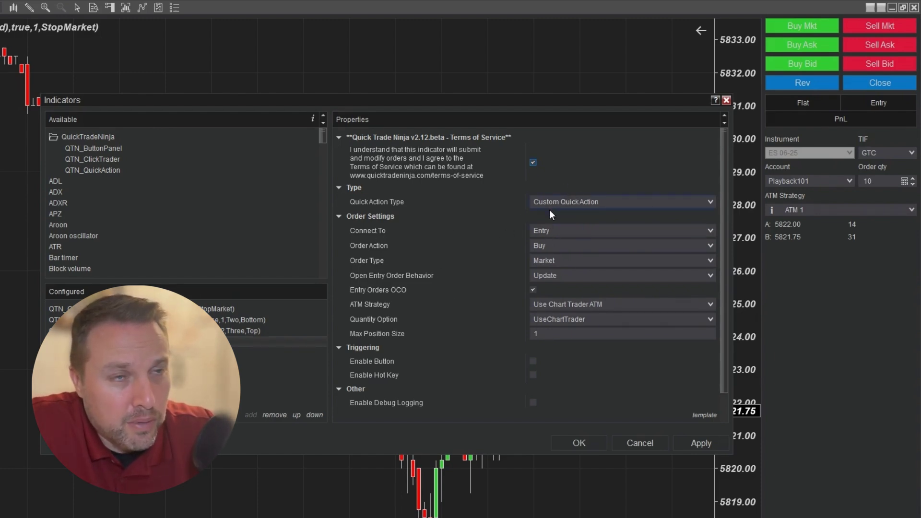
{"action": "left_click", "coordinate": [533, 360]}
{"action": "scroll", "coordinate": [527, 336], "scroll_direction": "down", "scroll_amount": 3}
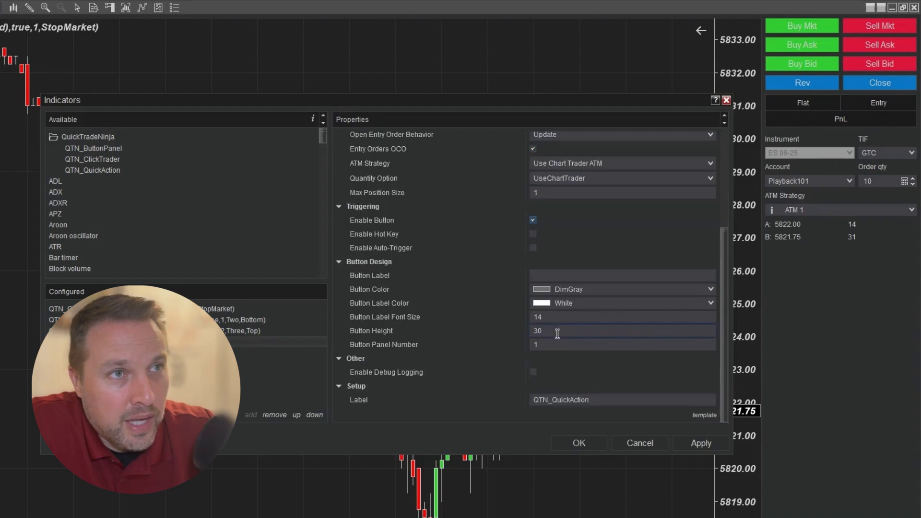
{"action": "left_click", "coordinate": [537, 350]}
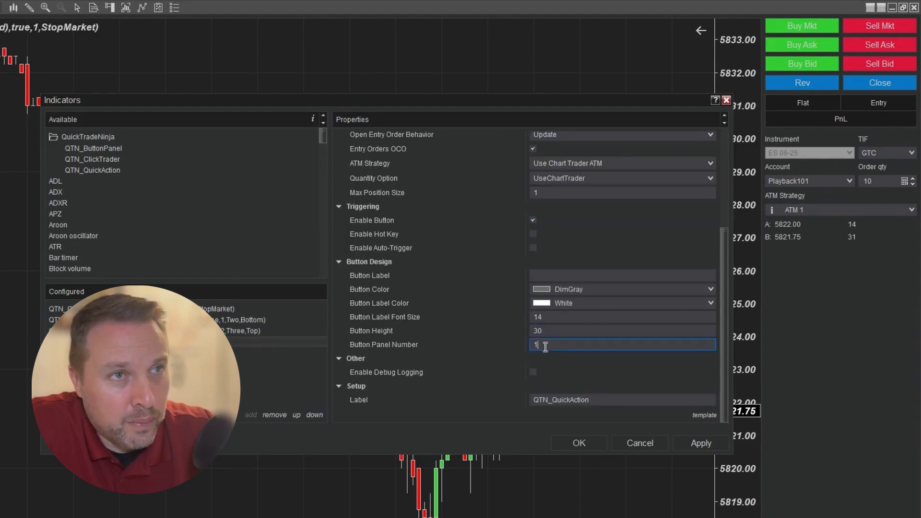
{"action": "left_click", "coordinate": [541, 271]}
{"action": "type", "text": "Btn 1"}
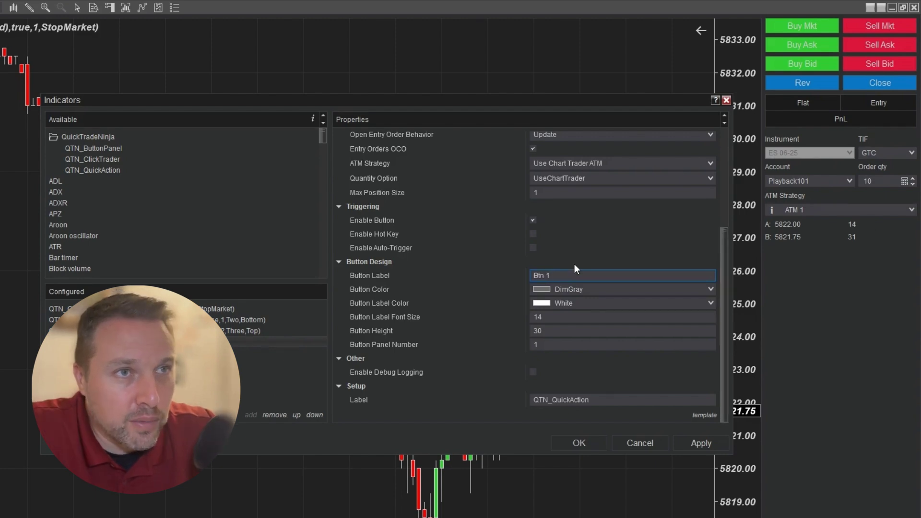
{"action": "left_click", "coordinate": [544, 288]}
{"action": "left_click", "coordinate": [549, 307]}
{"action": "left_click", "coordinate": [549, 303]}
{"action": "left_click", "coordinate": [557, 329]}
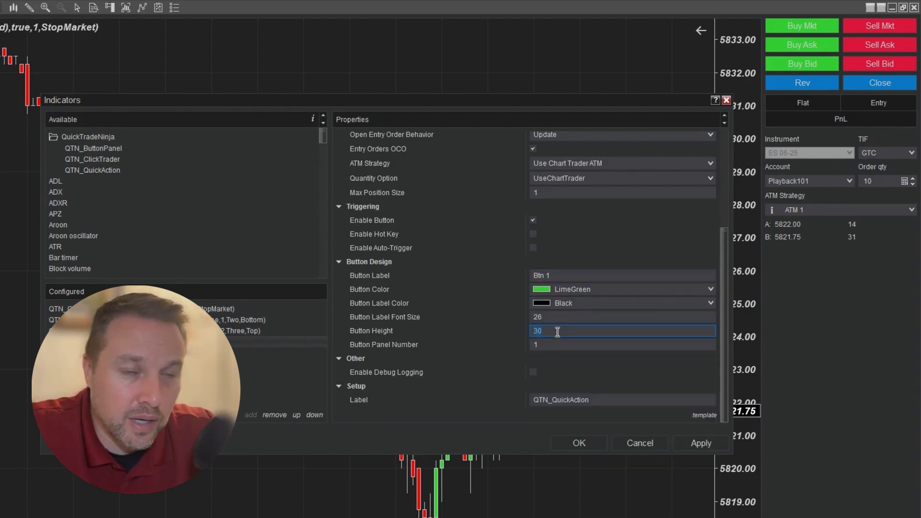
{"action": "left_click", "coordinate": [700, 441]}
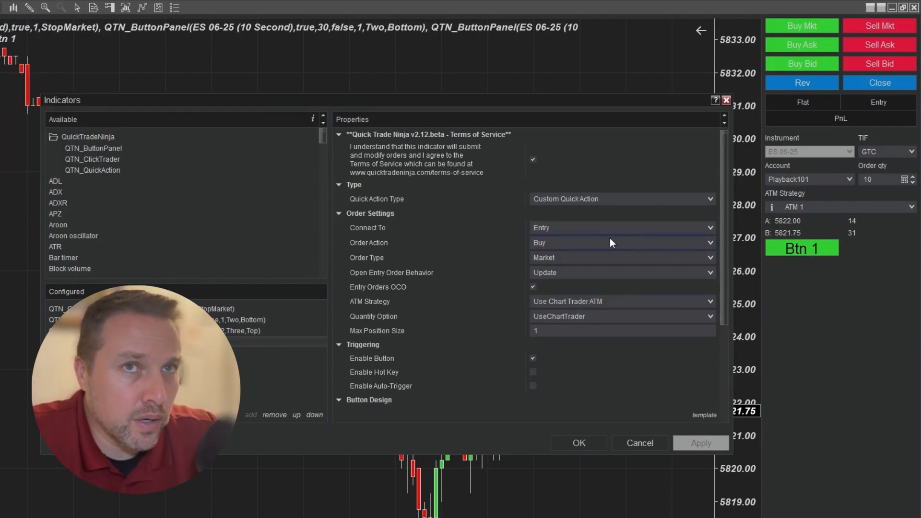
- Add a second QTN_QuickAction, accept the terms, and enable it as a button labelled 'Btn 2'
{"action": "double_click", "coordinate": [94, 170]}
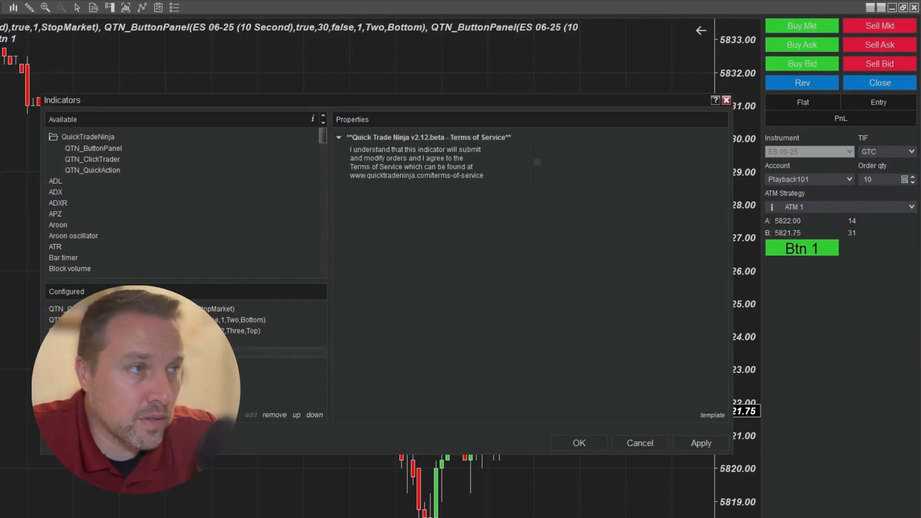
{"action": "left_click", "coordinate": [533, 163]}
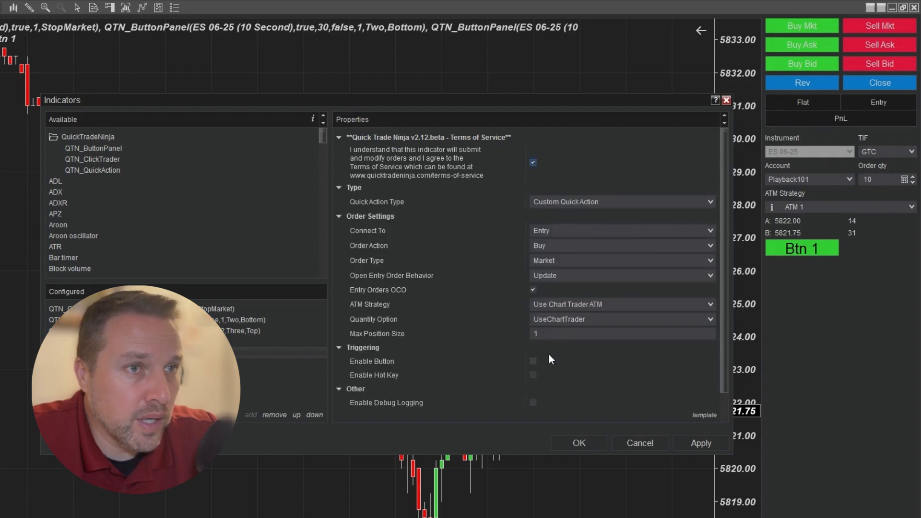
{"action": "left_click", "coordinate": [532, 361]}
{"action": "scroll", "coordinate": [552, 311], "scroll_direction": "down", "scroll_amount": 3}
{"action": "left_click", "coordinate": [555, 275]}
{"action": "type", "text": "Btn 2"}
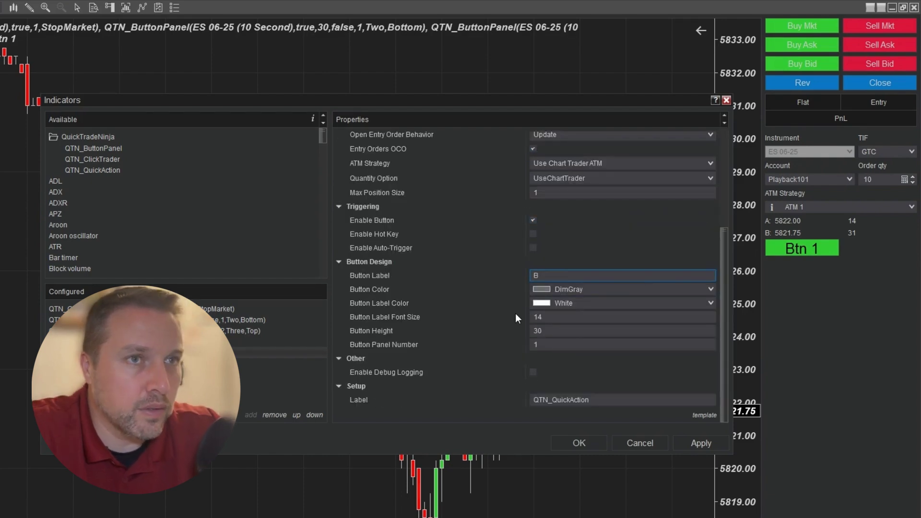
- Put Btn 2 on panel 2 in Crimson with font size 11 and height 20, then apply and close
{"action": "left_click", "coordinate": [548, 343]}
{"action": "type", "text": "2"}
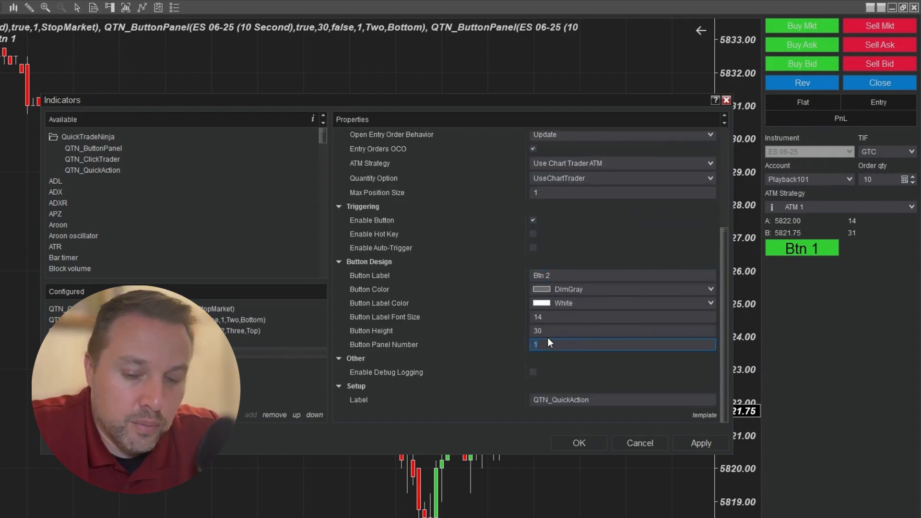
{"action": "left_click", "coordinate": [589, 289]}
{"action": "left_click", "coordinate": [588, 306]}
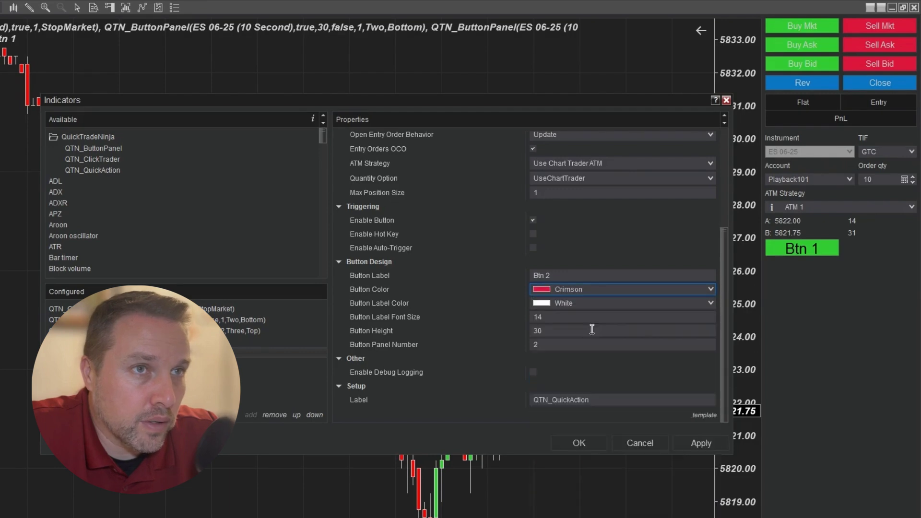
{"action": "left_click", "coordinate": [562, 320]}
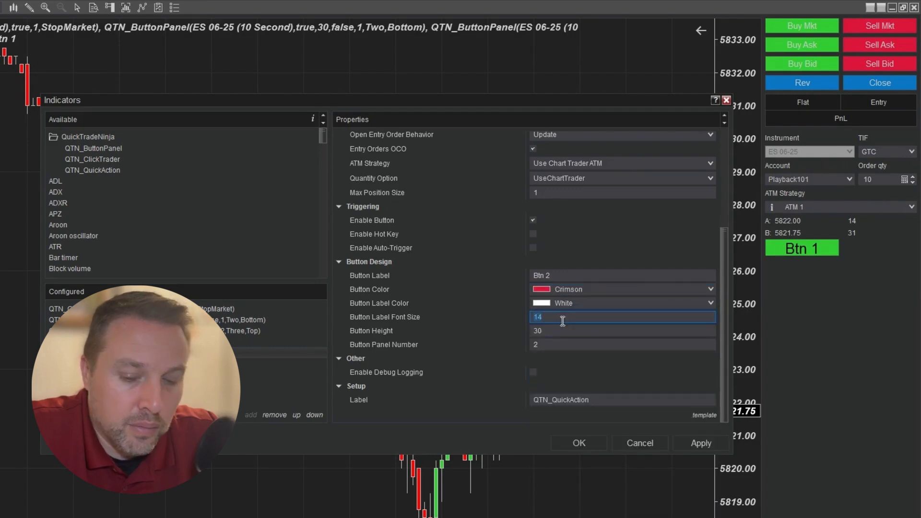
{"action": "type", "text": "11"}
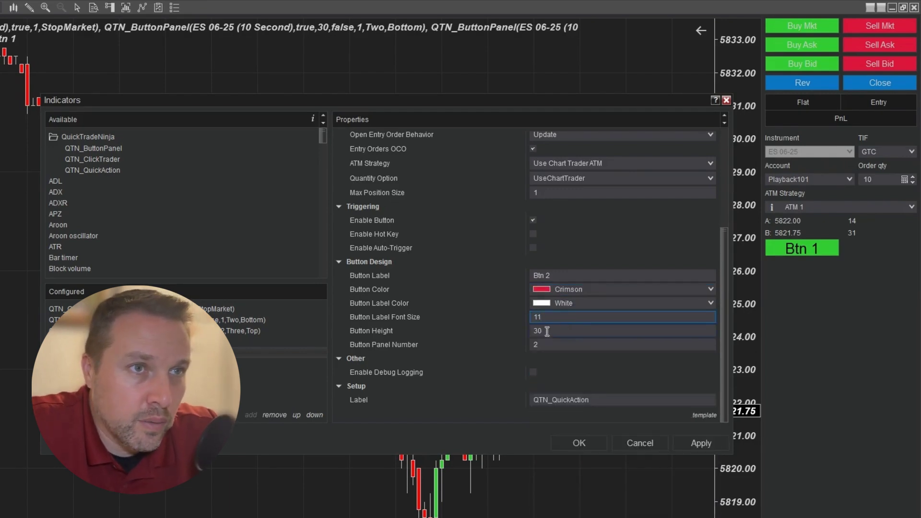
{"action": "left_click", "coordinate": [549, 328]}
{"action": "type", "text": "20"}
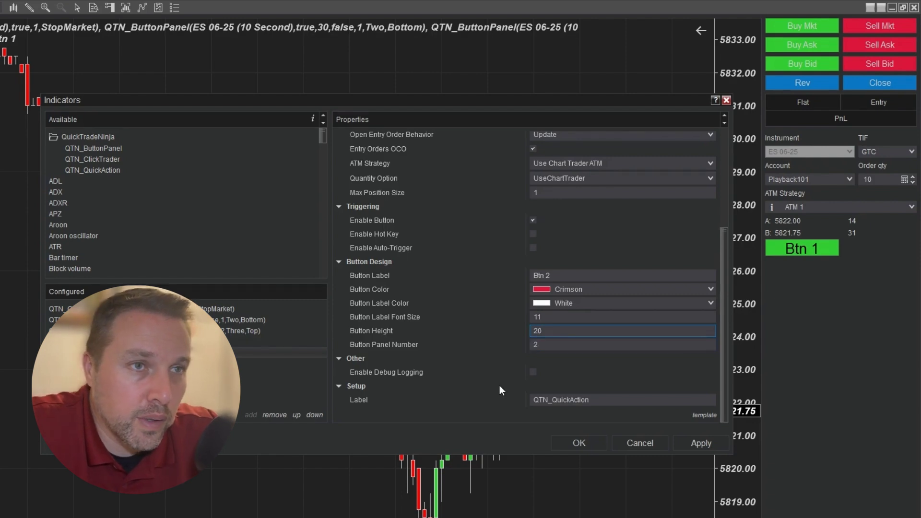
{"action": "left_click", "coordinate": [701, 442]}
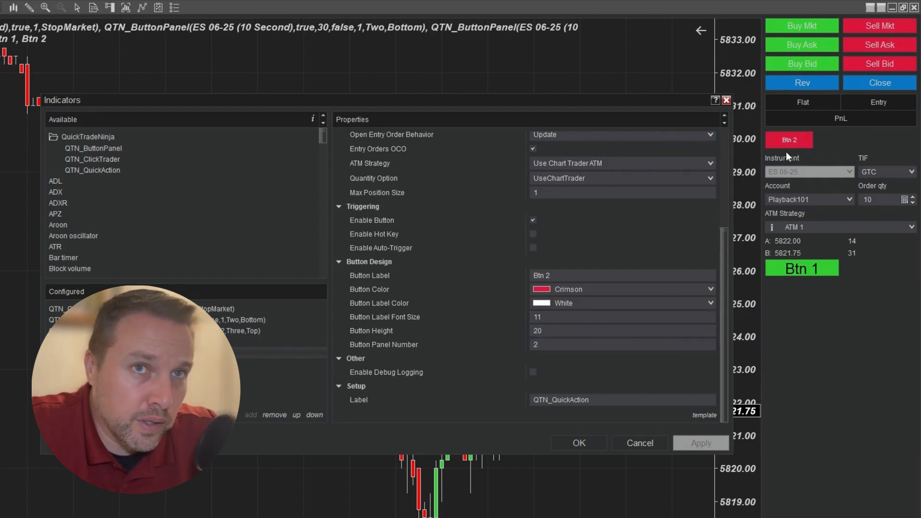
{"action": "key", "text": "Return"}
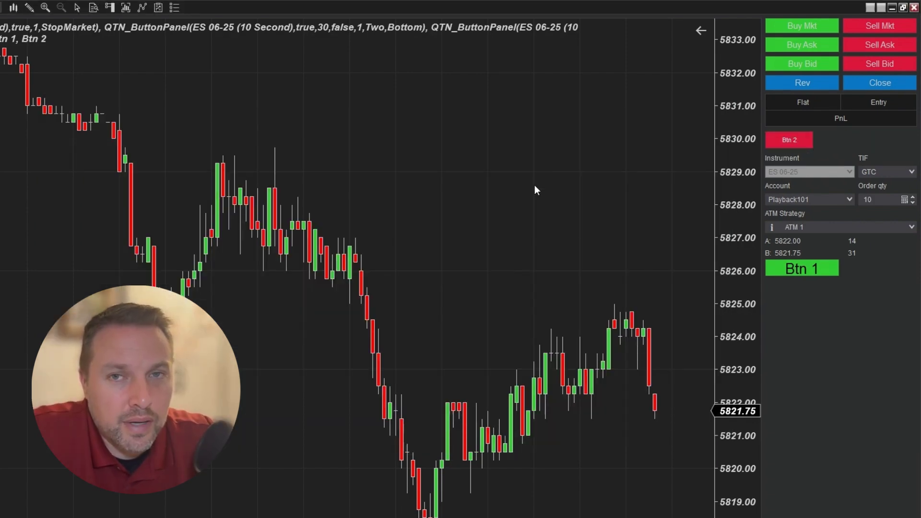